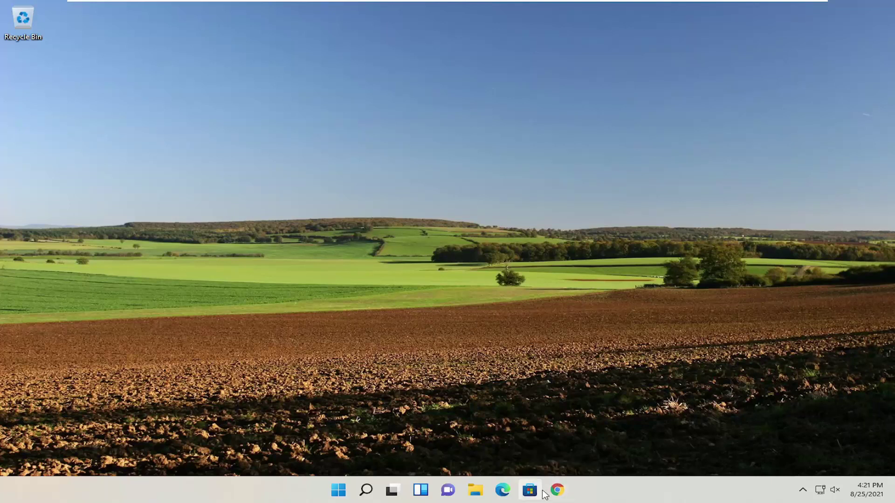
Reach the Google Chrome shortcut's Properties dialog from its taskbar jump list
{"action": "right_click", "coordinate": [556, 493]}
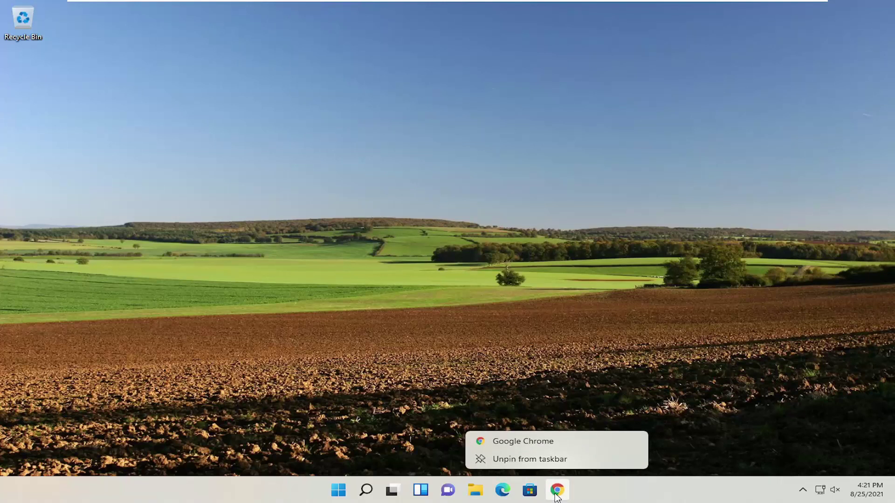
{"action": "right_click", "coordinate": [508, 446]}
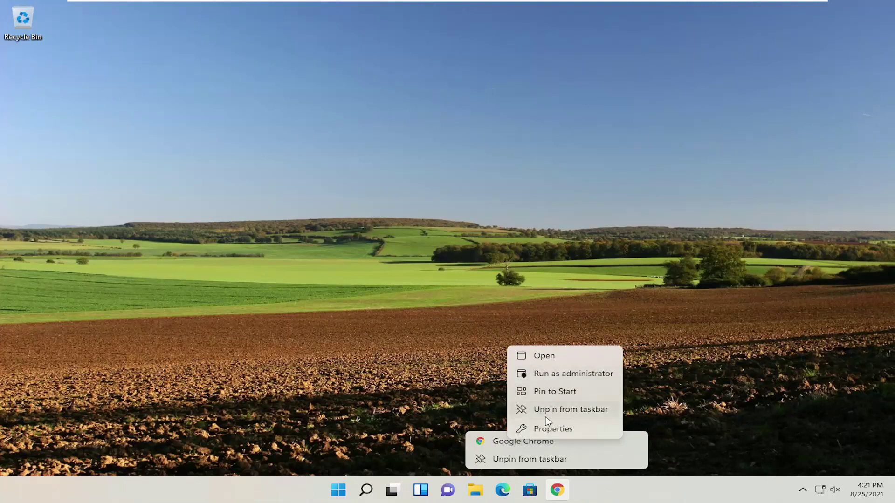
{"action": "left_click", "coordinate": [545, 429]}
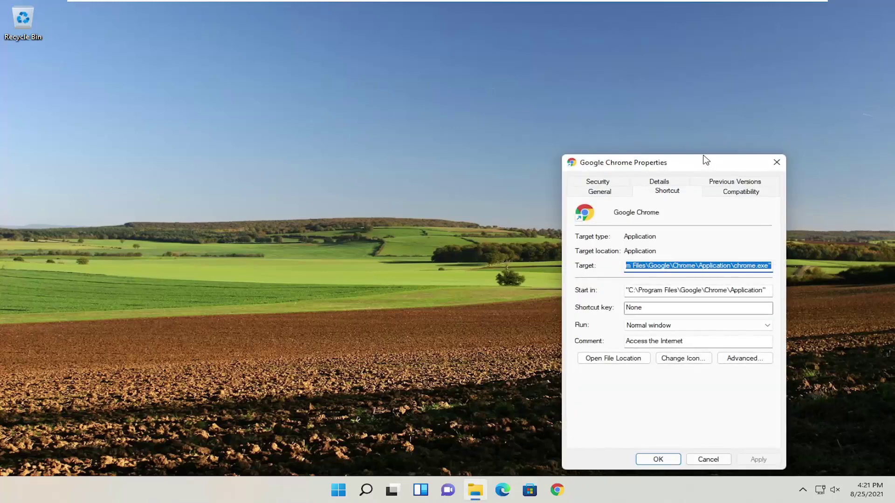
{"action": "left_click_drag", "start_coordinate": [705, 160], "coordinate": [487, 114]}
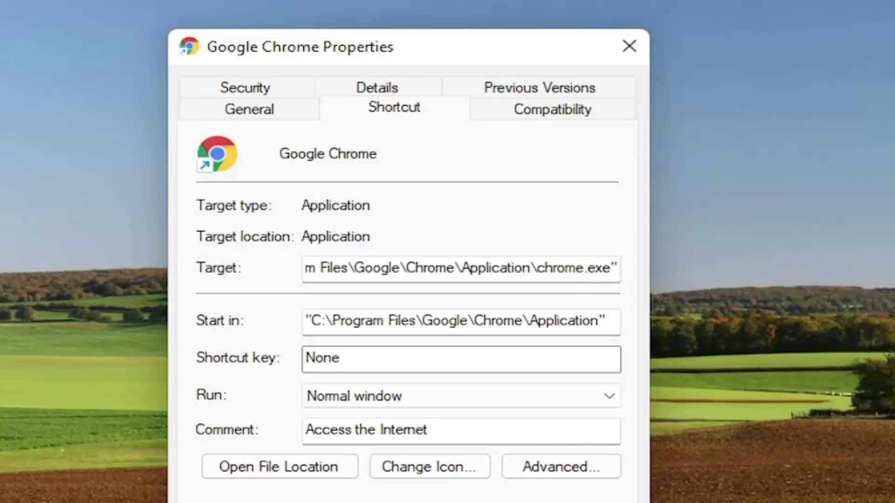
Append the -no-sandbox flag after the chrome.exe path in the shortcut's Target field
{"action": "left_click", "coordinate": [617, 268]}
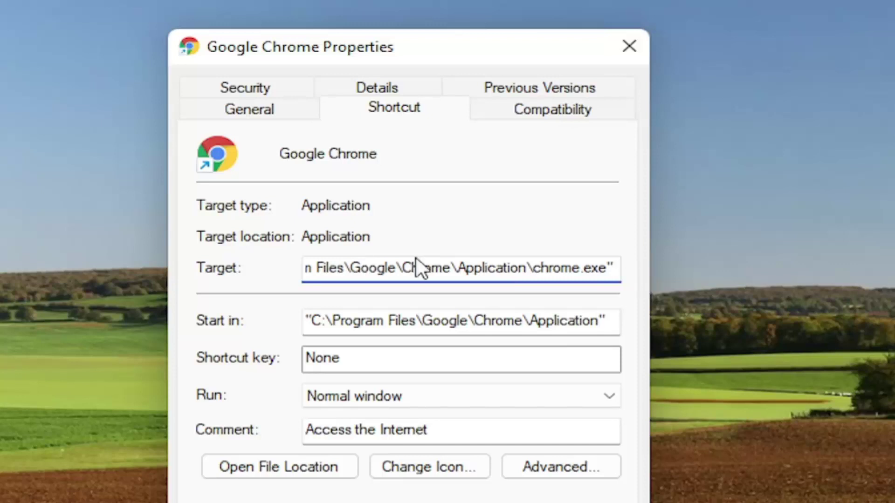
{"action": "type", "text": "-n"}
{"action": "key", "text": "BackSpace"}
{"action": "key", "text": "BackSpace"}
{"action": "key", "text": "BackSpace"}
{"action": "type", "text": "-no-"}
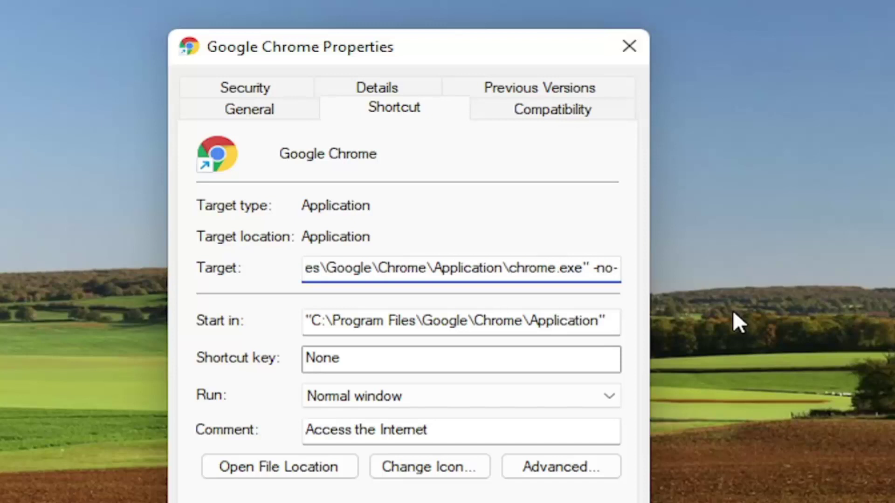
{"action": "type", "text": "sandbox"}
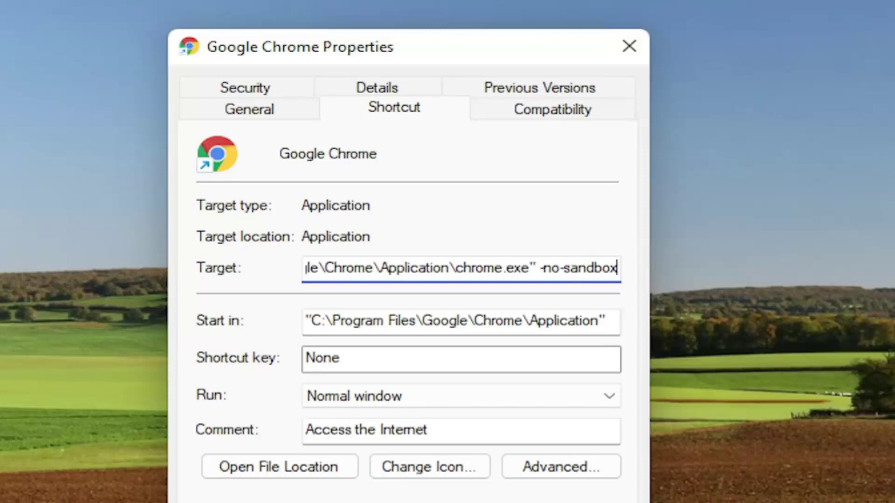
{"action": "key", "text": "shift+Left"}
{"action": "key", "text": "shift+Left"}
{"action": "key", "text": "Right"}
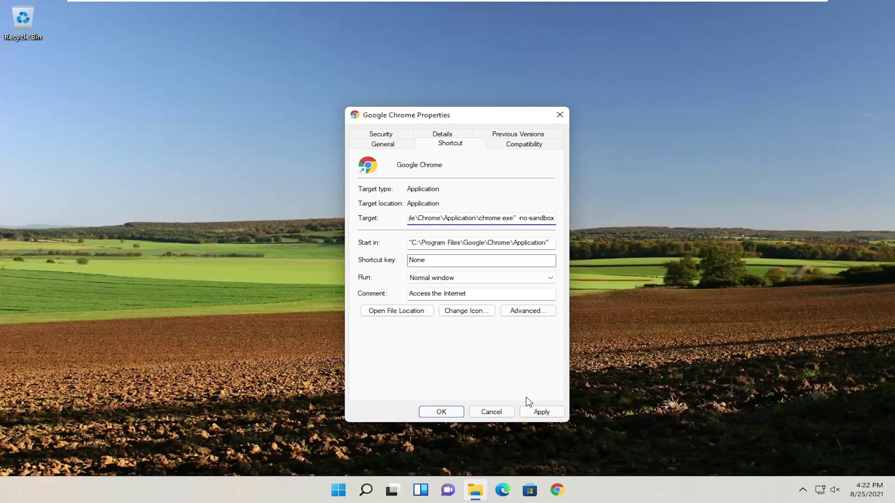
Save the new shortcut target, launch Chrome to see the --no-sandbox warning, then close it
{"action": "left_click", "coordinate": [543, 413]}
{"action": "left_click", "coordinate": [442, 412]}
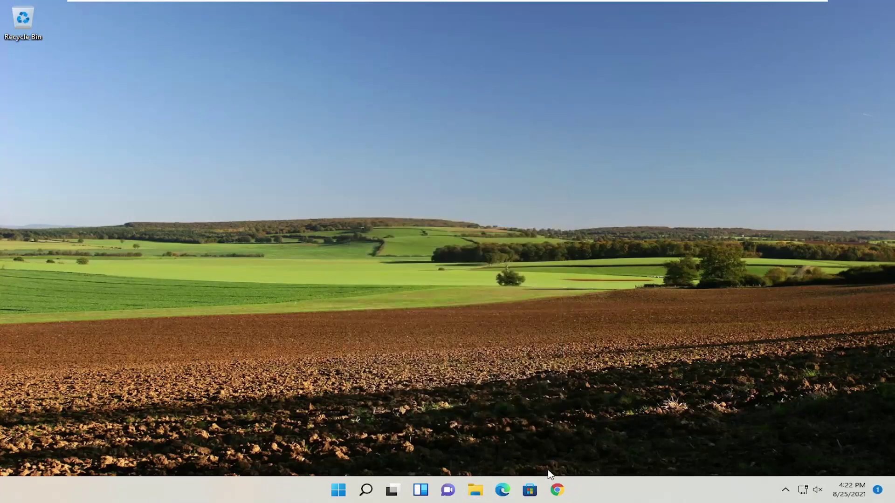
{"action": "left_click", "coordinate": [558, 492]}
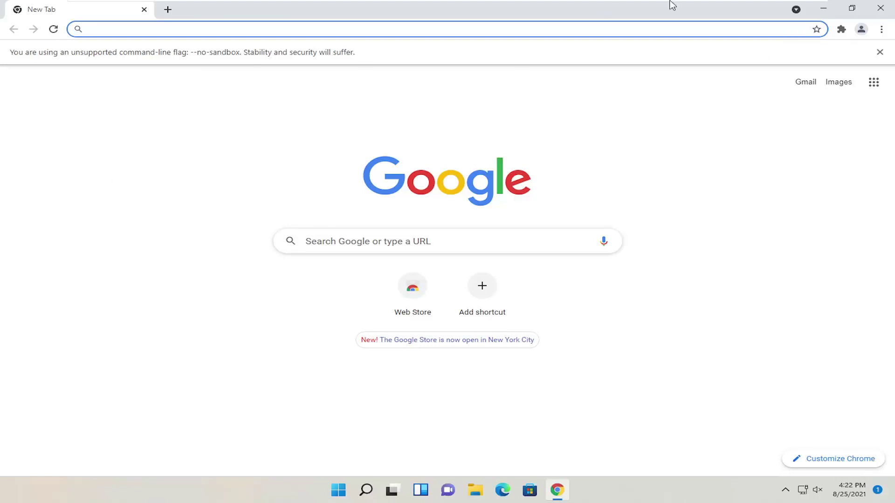
{"action": "left_click", "coordinate": [882, 10]}
Reach Programs and Features in Control Panel with items shown as large icons
{"action": "left_click", "coordinate": [365, 490]}
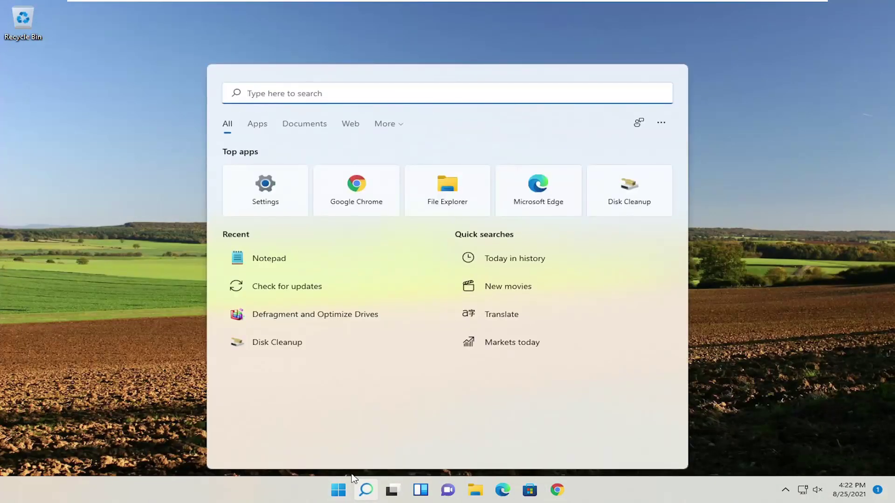
{"action": "type", "text": "con"}
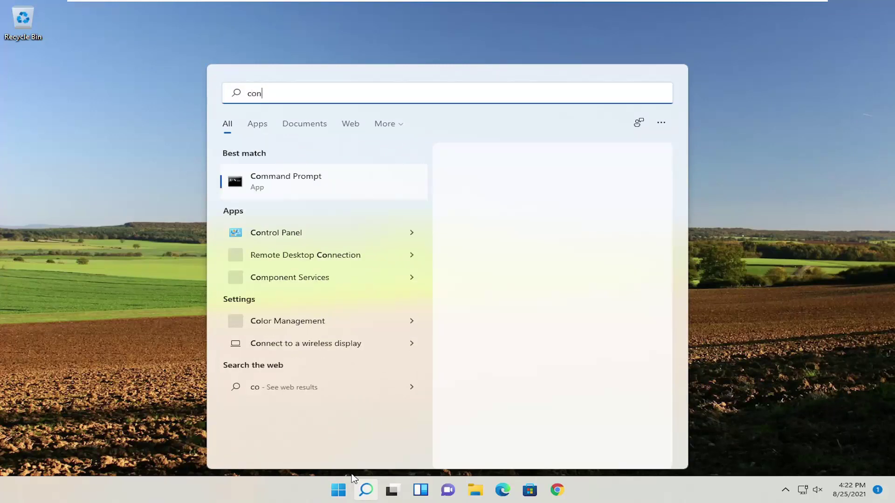
{"action": "type", "text": "trol panel"}
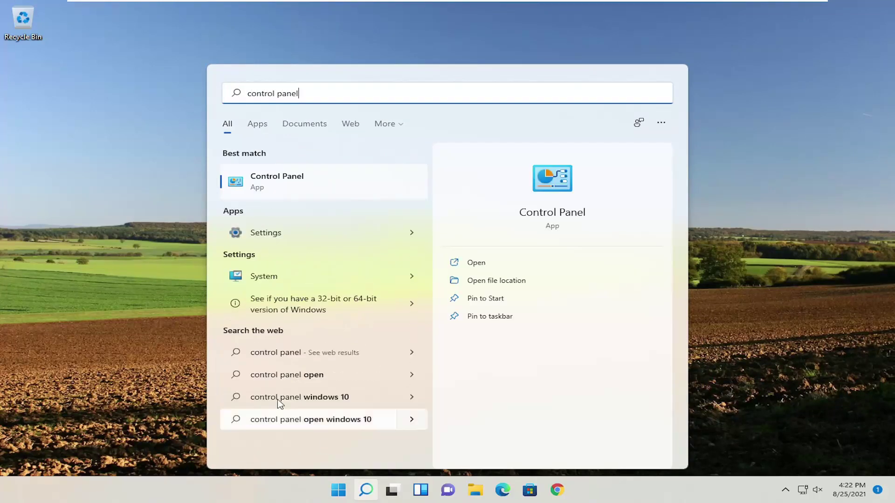
{"action": "left_click", "coordinate": [274, 188]}
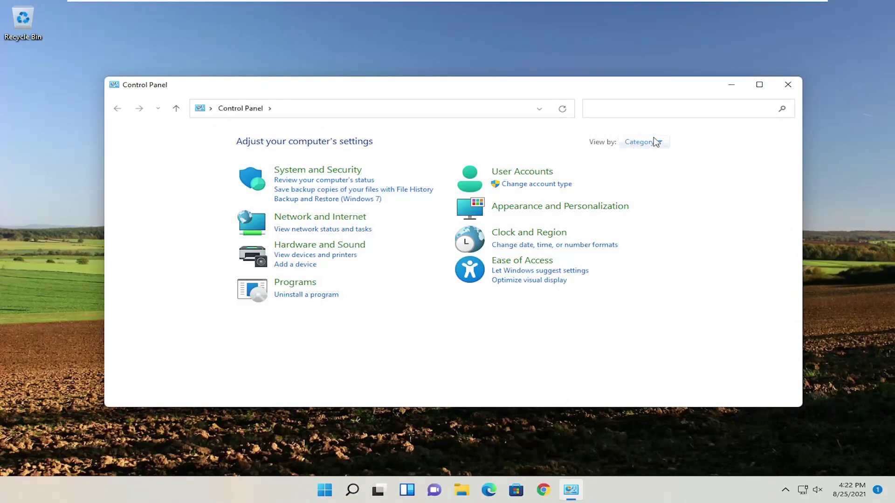
{"action": "left_click", "coordinate": [656, 142]}
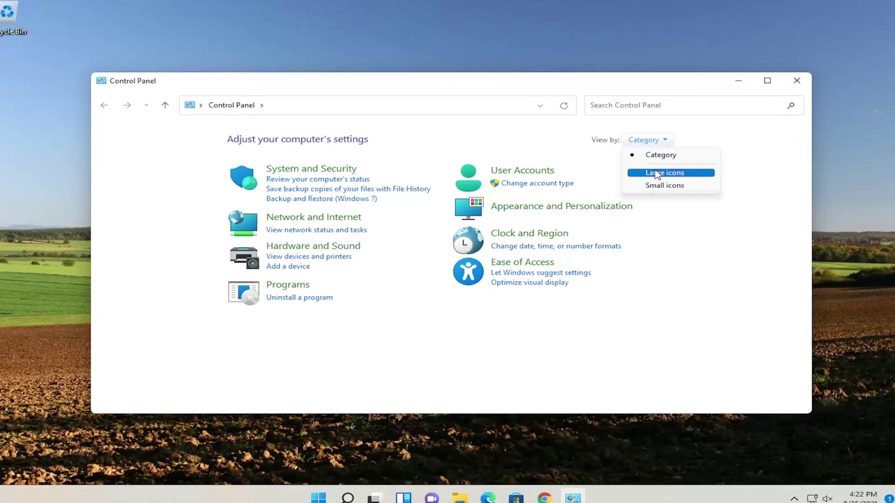
{"action": "left_click", "coordinate": [647, 172]}
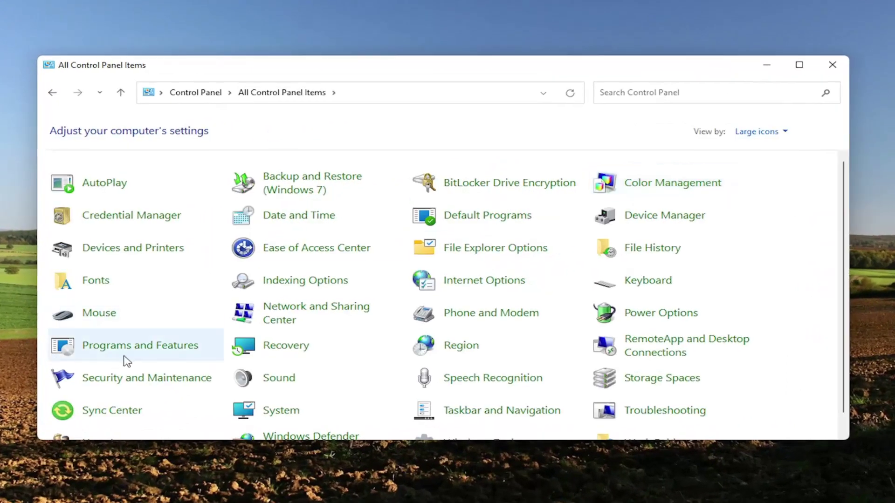
{"action": "left_click", "coordinate": [135, 347]}
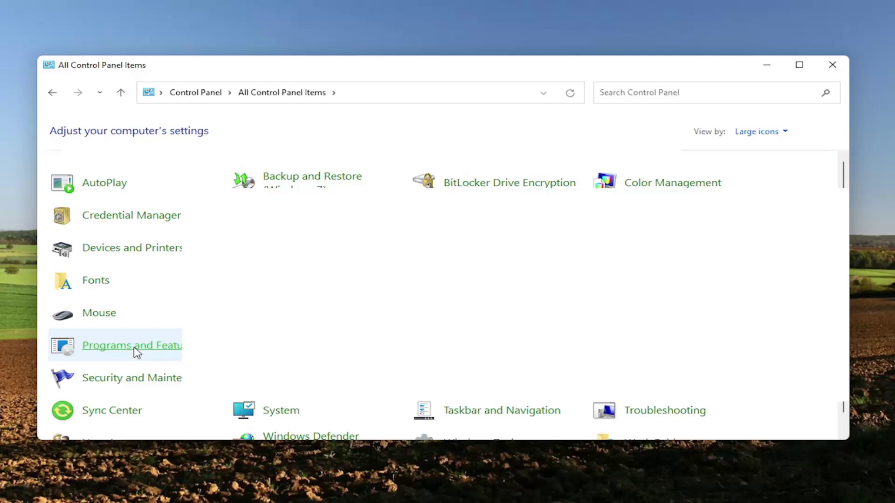
Uninstall Google Chrome, confirming UAC and also deleting its browsing data
{"action": "left_click", "coordinate": [214, 224]}
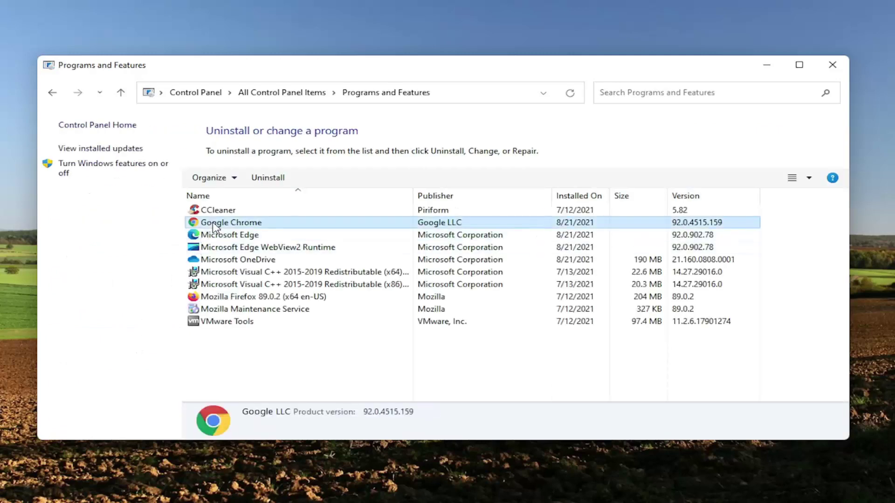
{"action": "left_click", "coordinate": [270, 178]}
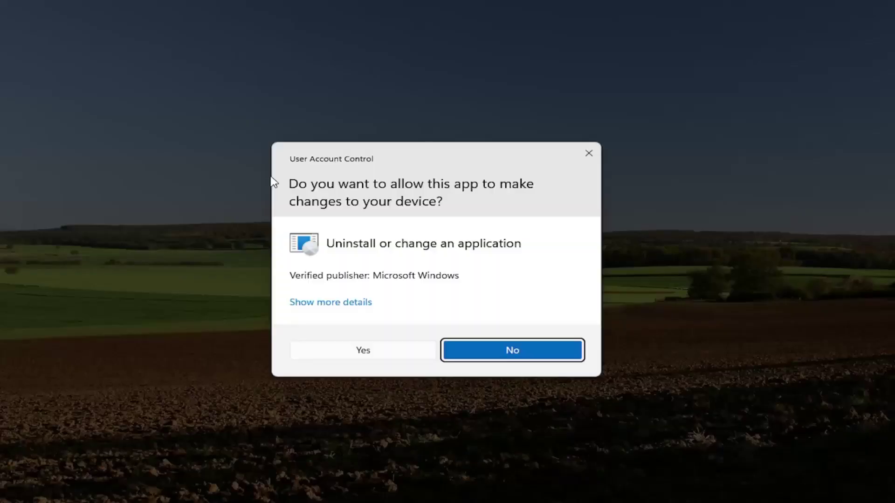
{"action": "left_click", "coordinate": [349, 349]}
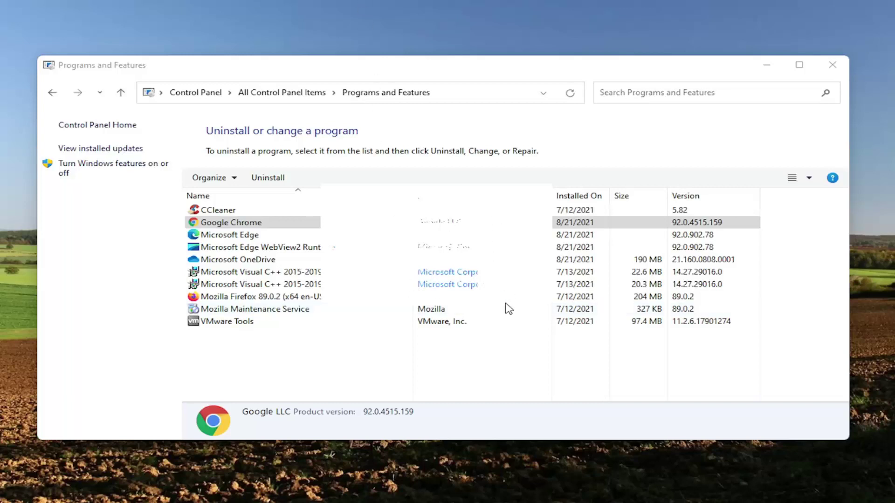
{"action": "left_click", "coordinate": [434, 323]}
{"action": "left_click", "coordinate": [371, 369]}
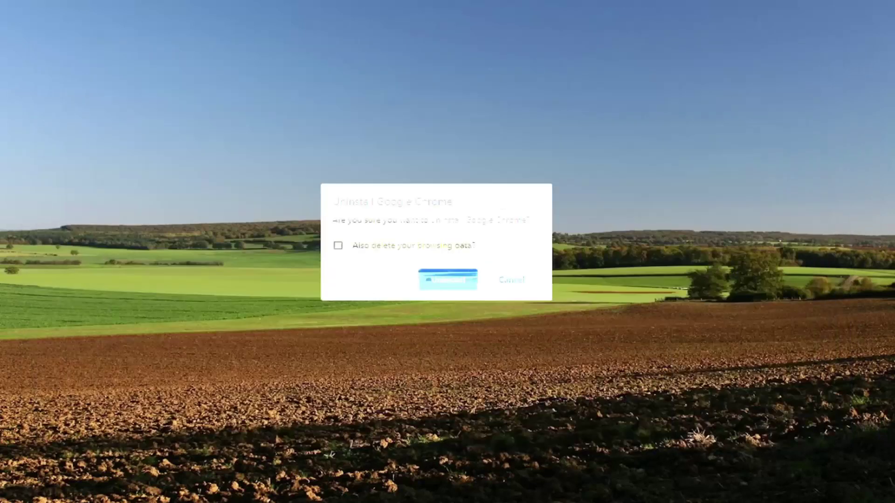
{"action": "left_click", "coordinate": [338, 246]}
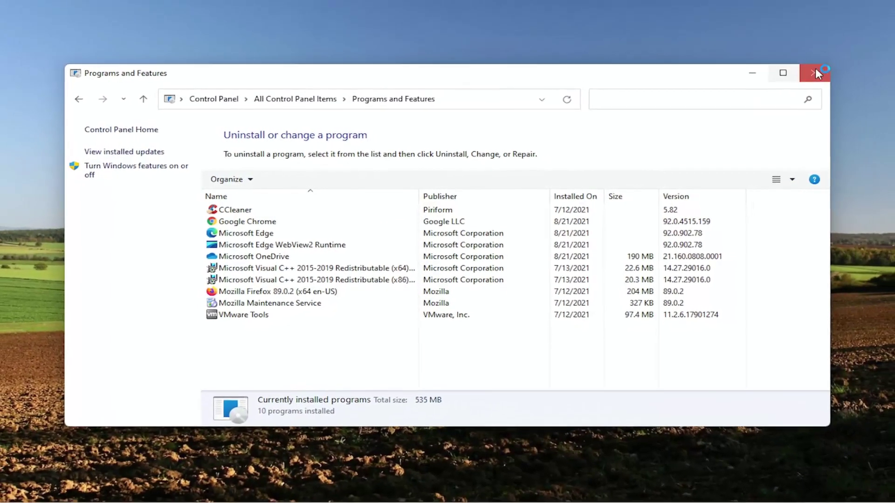
Close the Programs and Features window to return to the desktop
{"action": "left_click", "coordinate": [781, 70]}
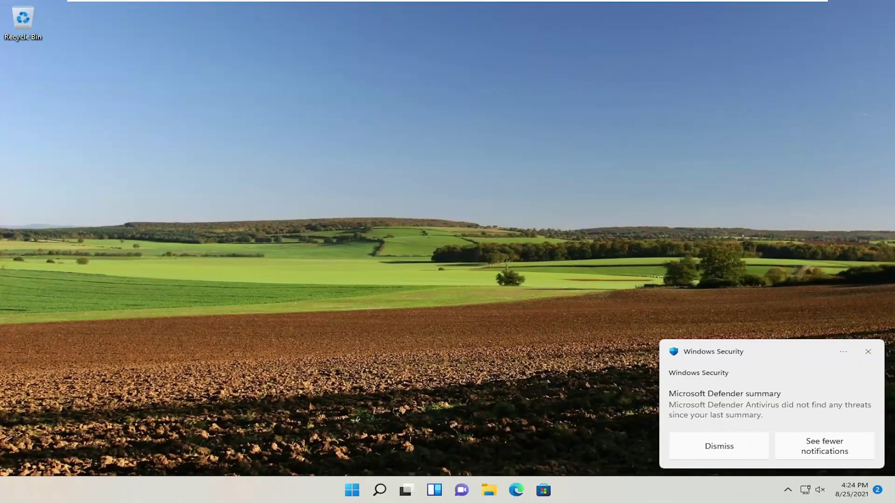
Search 'google chrome', reach google.com/chrome and download the installer with usage statistics unticked
{"action": "left_click", "coordinate": [868, 351]}
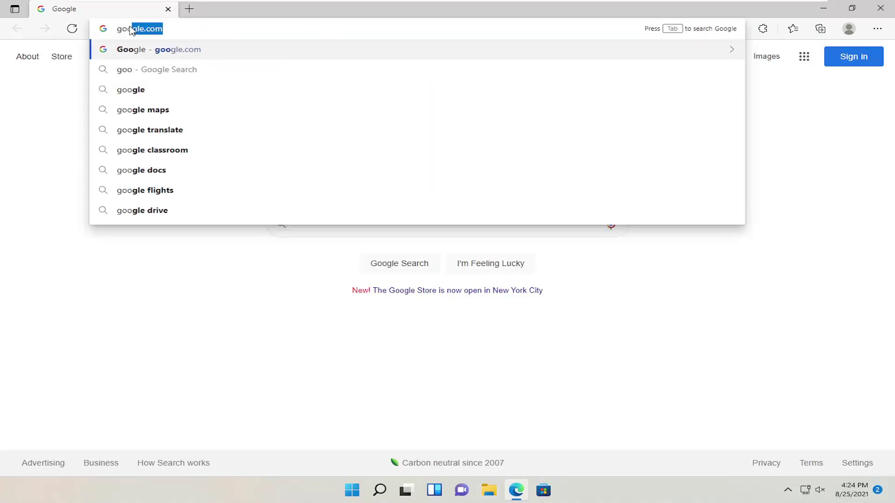
{"action": "type", "text": "gle chrome"}
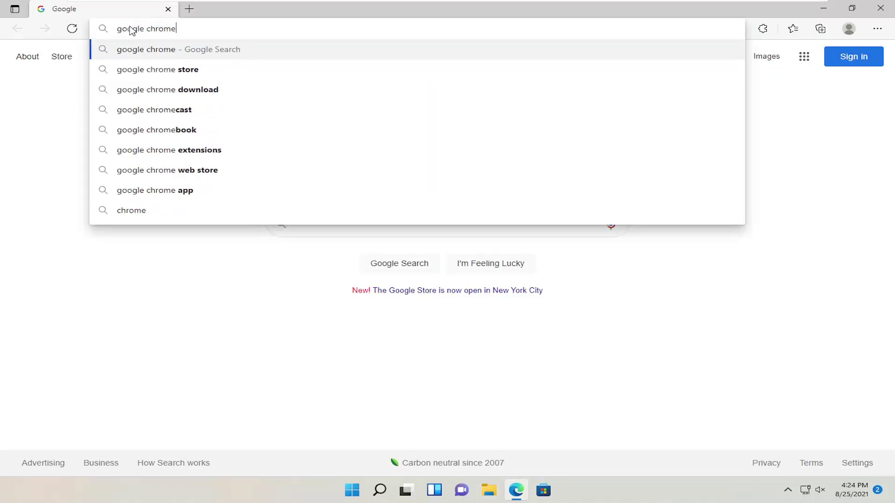
{"action": "key", "text": "Return"}
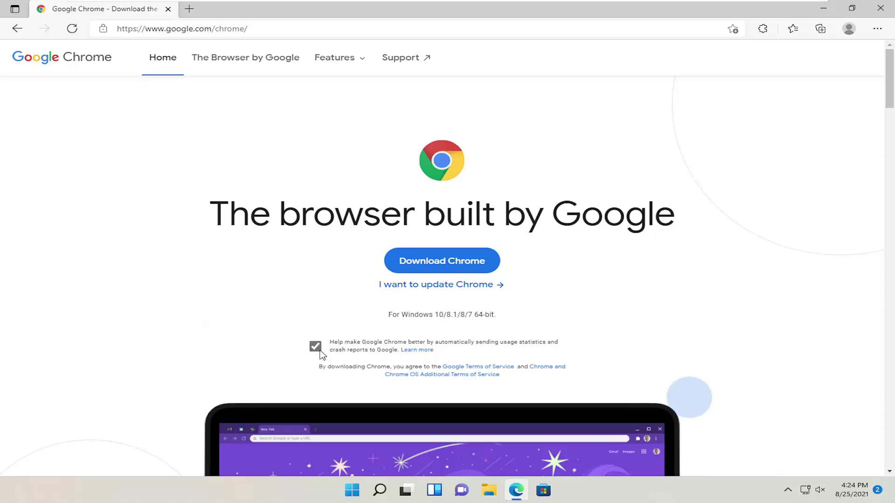
{"action": "left_click", "coordinate": [317, 349]}
{"action": "left_click", "coordinate": [430, 264]}
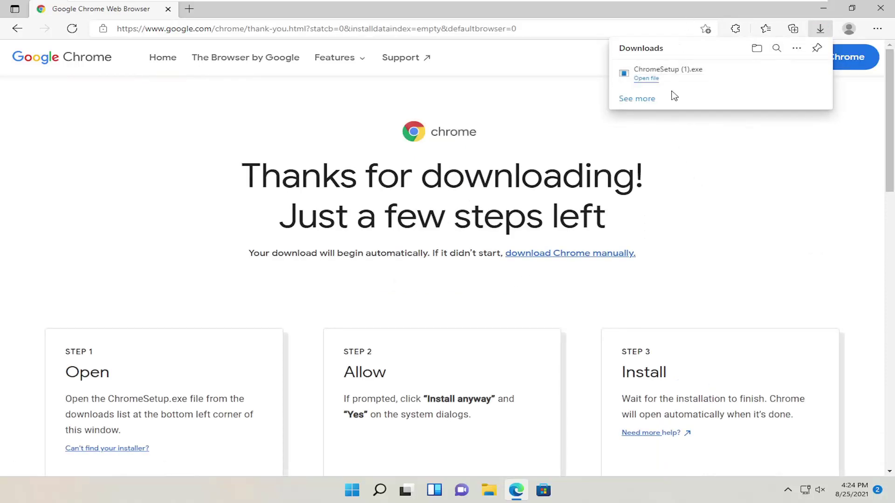
Run ChromeSetup.exe from Edge's downloads, allow UAC, and close Edge while it installs
{"action": "left_click", "coordinate": [656, 79]}
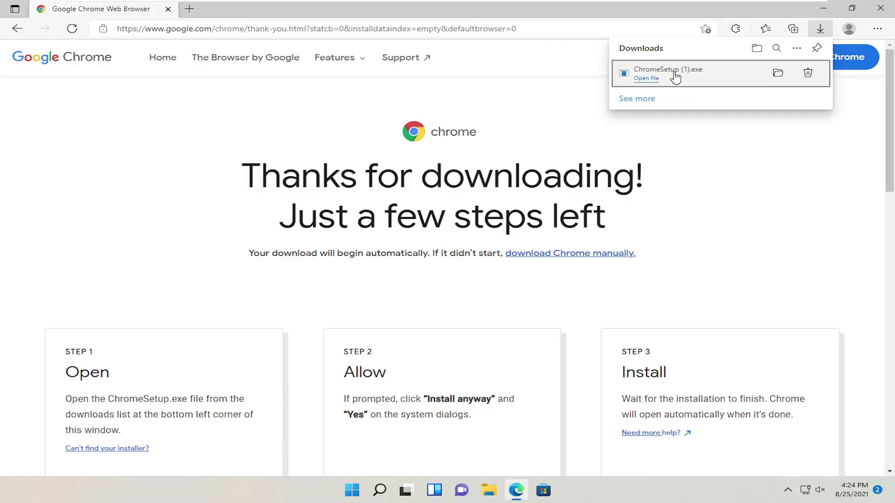
{"action": "left_click", "coordinate": [675, 78]}
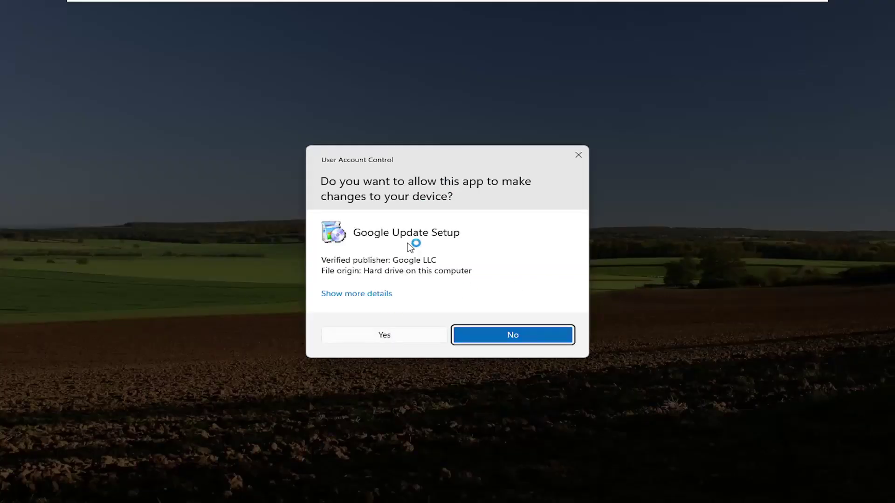
{"action": "left_click", "coordinate": [385, 336]}
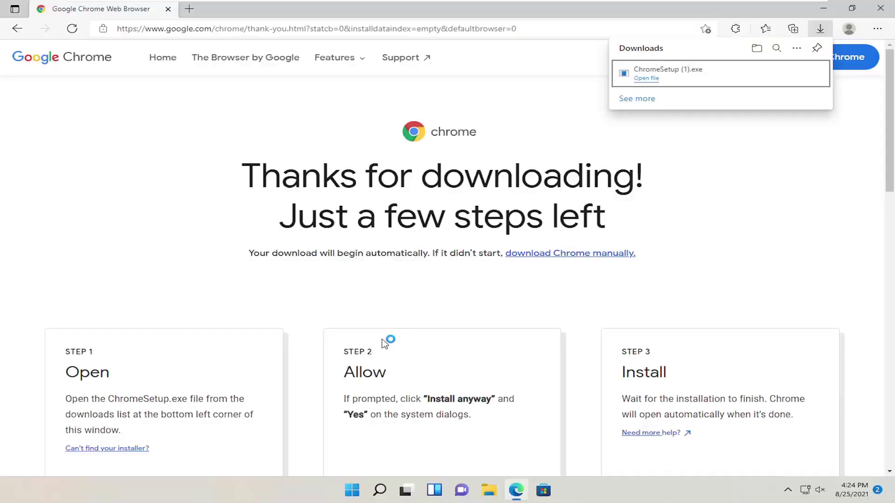
{"action": "left_click", "coordinate": [870, 13]}
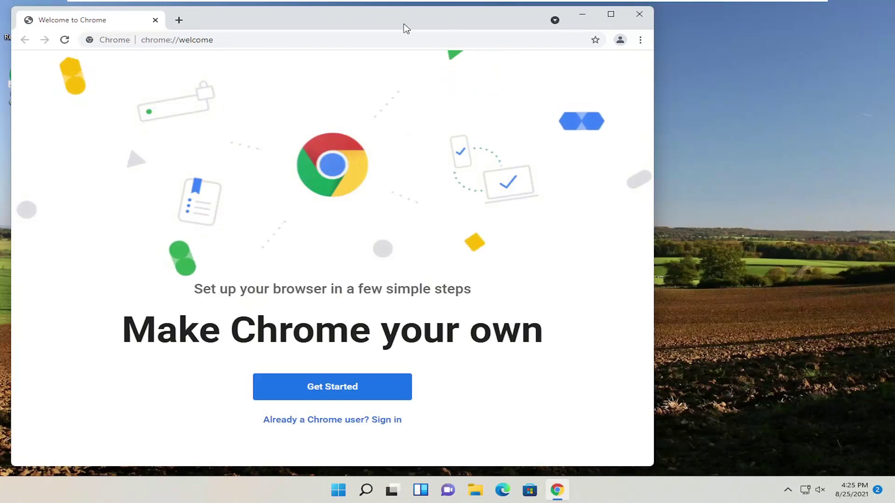
Close the newly opened Chrome welcome window, leaving its desktop shortcut
{"action": "left_click_drag", "start_coordinate": [407, 27], "coordinate": [438, 36]}
{"action": "left_click", "coordinate": [670, 24]}
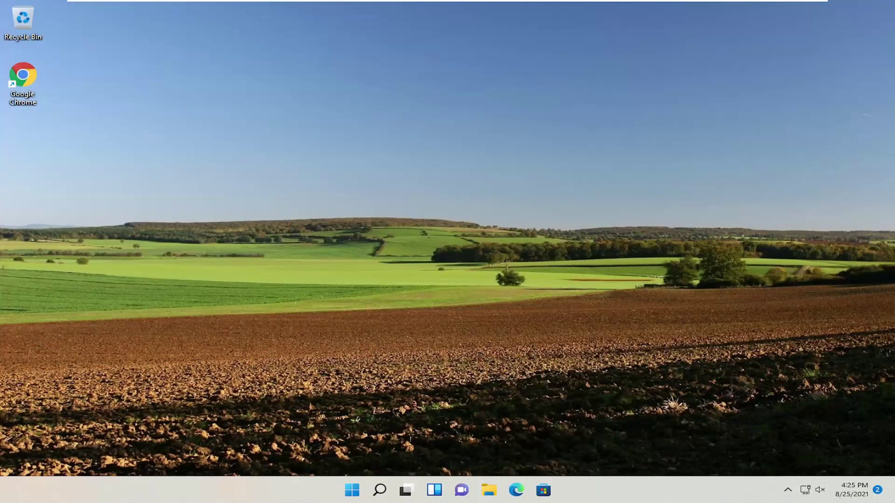